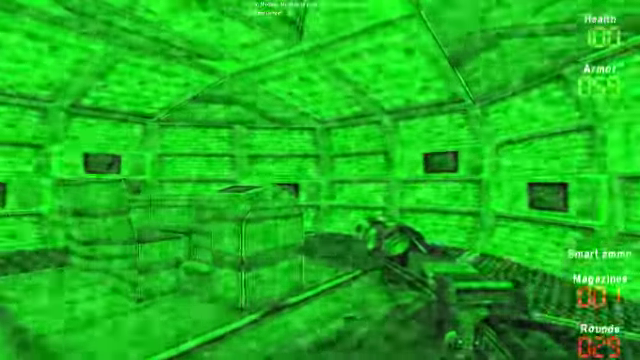
key("w")
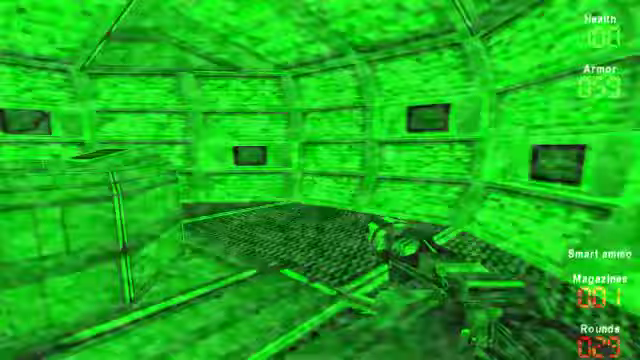
key("w")
key("w")
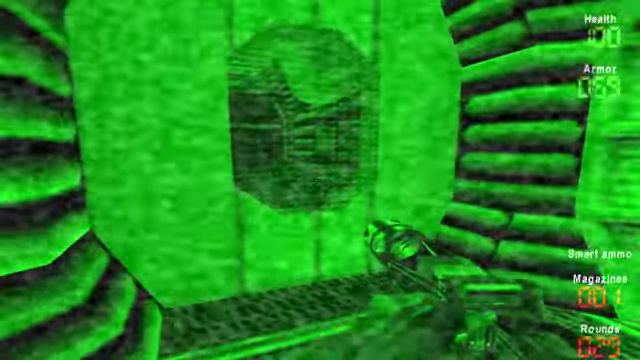